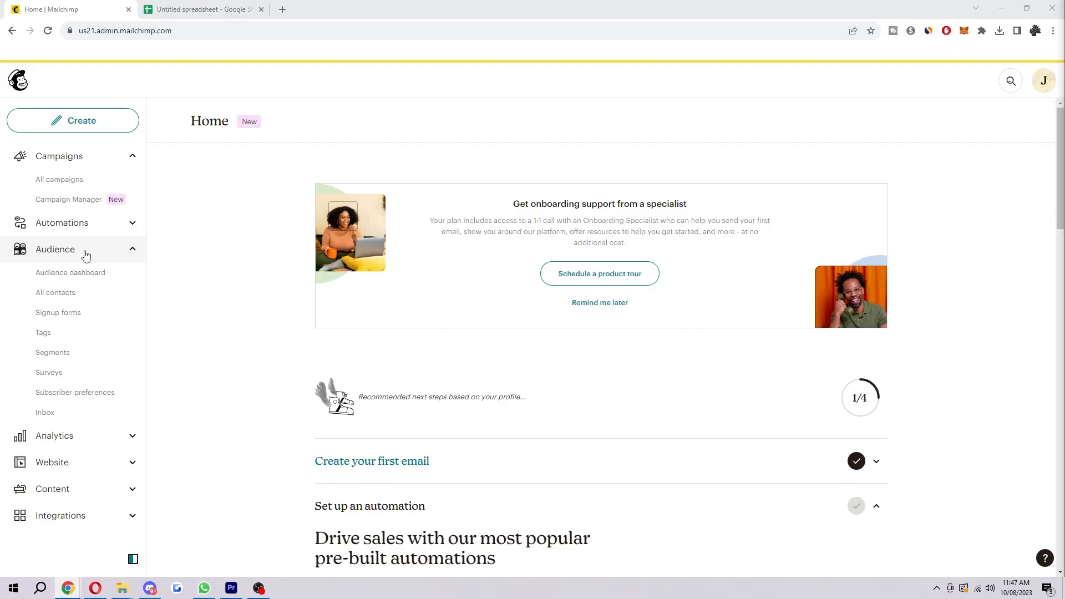
# Step: Open the audience's contact list and start a contact import
pyautogui.click(66, 298)
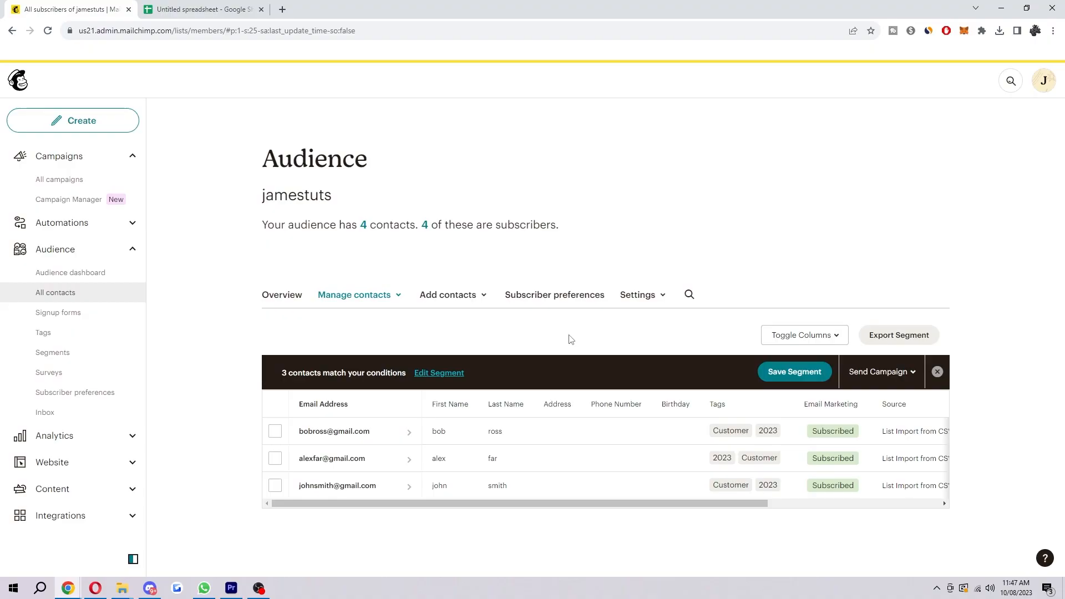
pyautogui.click(440, 304)
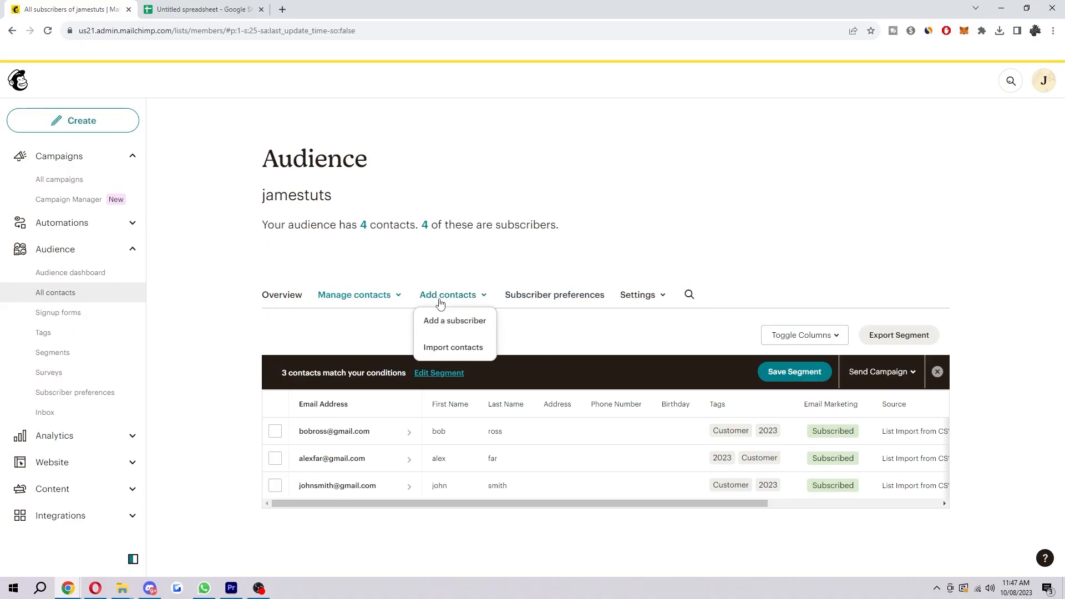
pyautogui.click(465, 348)
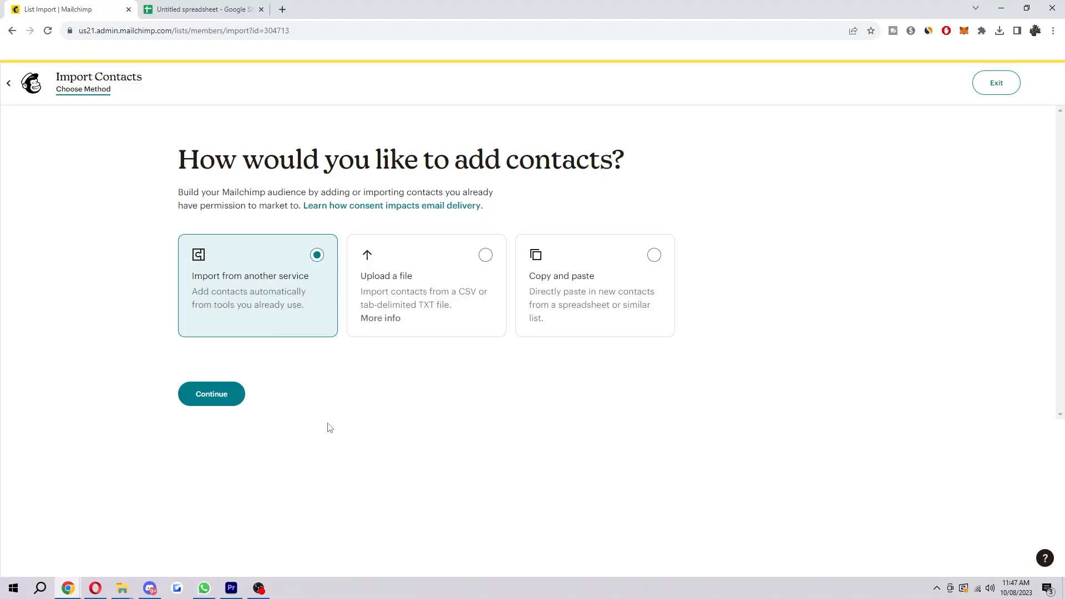
# Step: View the services available for importing contacts from another service and exit the import
pyautogui.click(234, 395)
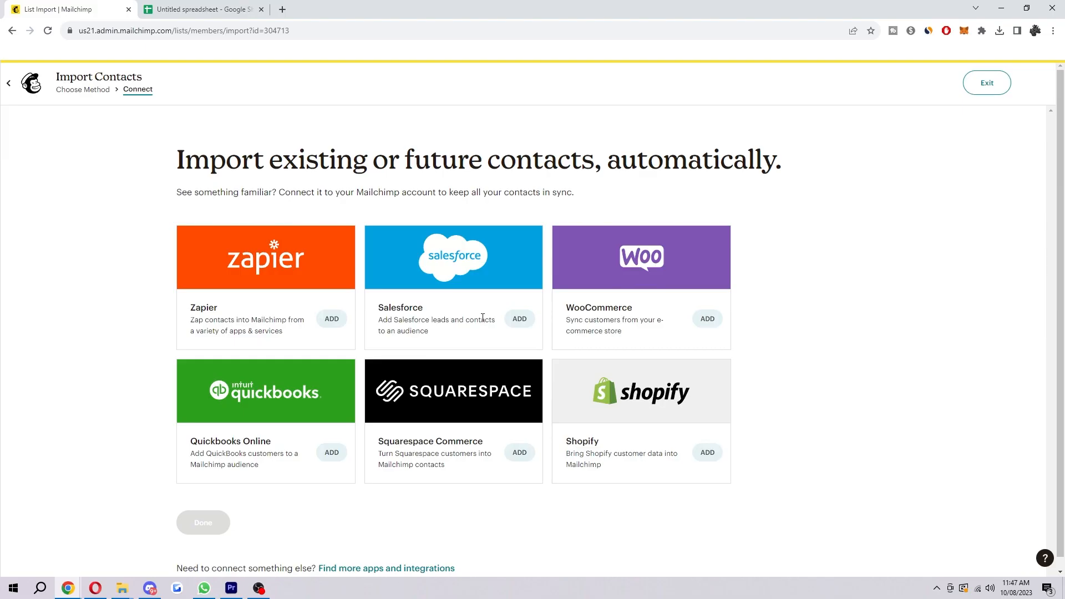
pyautogui.click(8, 84)
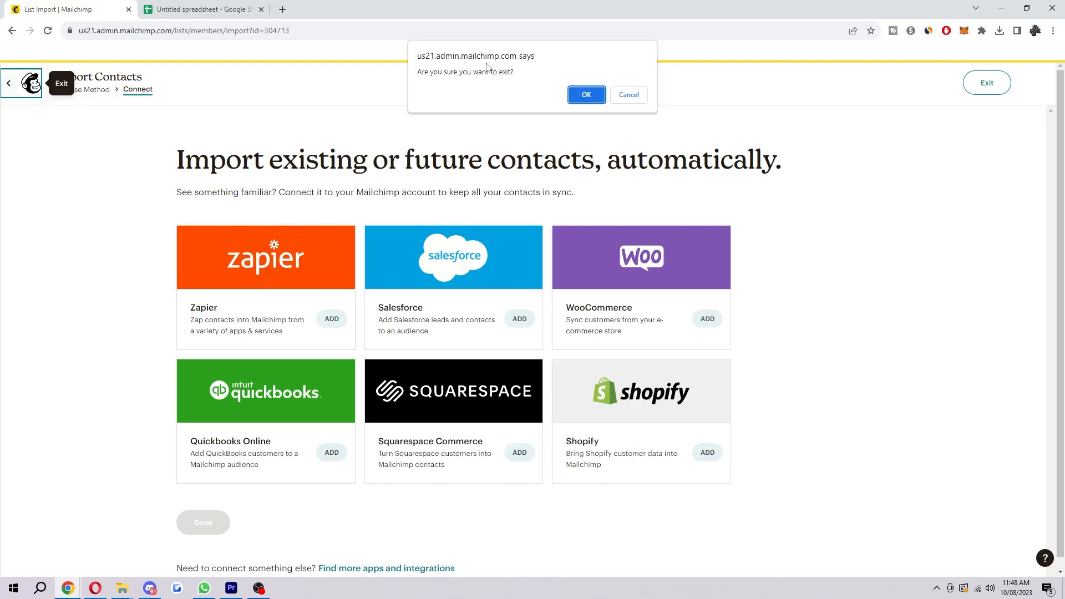
pyautogui.click(586, 94)
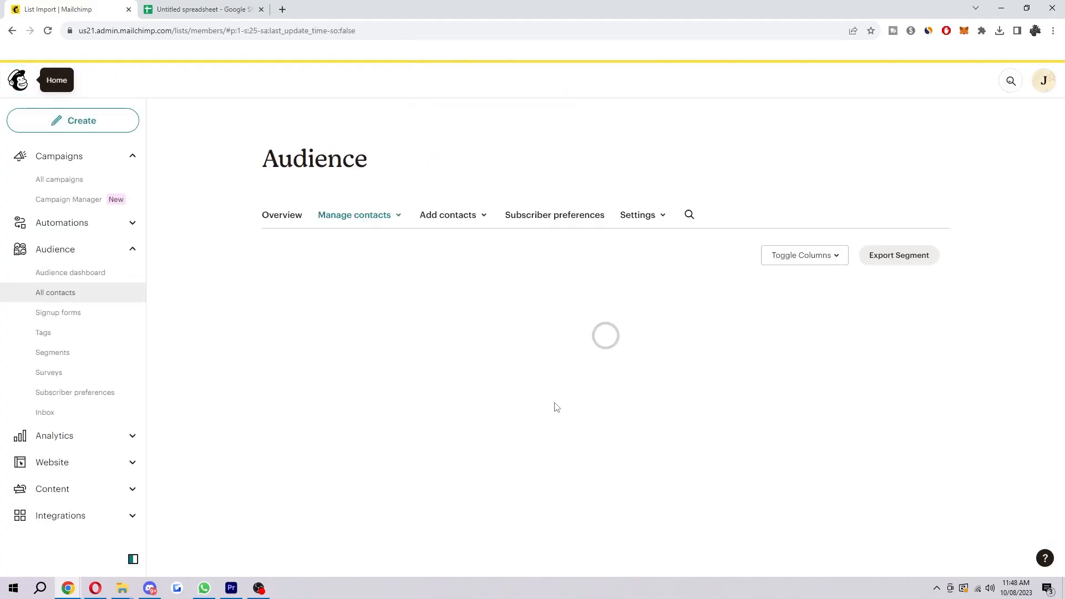
# Step: Start a contact import again and proceed with the Upload a file method
pyautogui.click(470, 296)
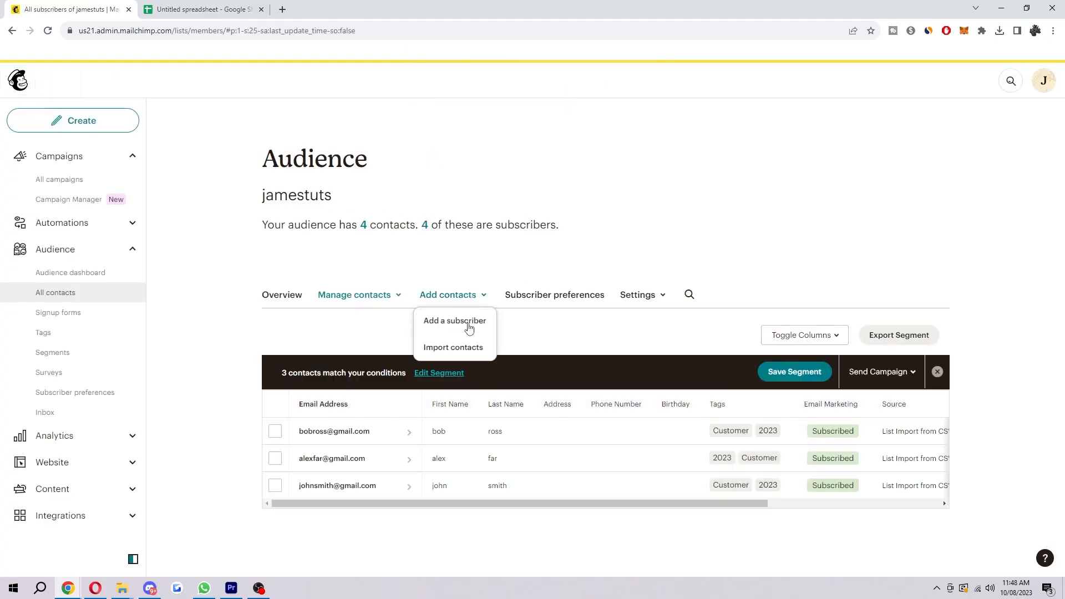
pyautogui.click(461, 347)
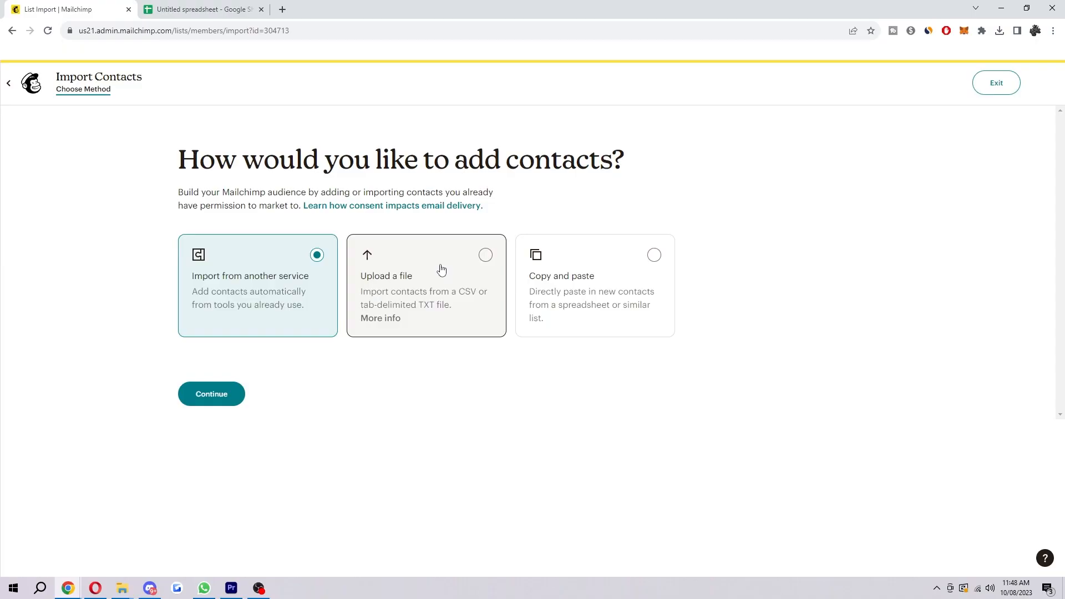
pyautogui.click(560, 266)
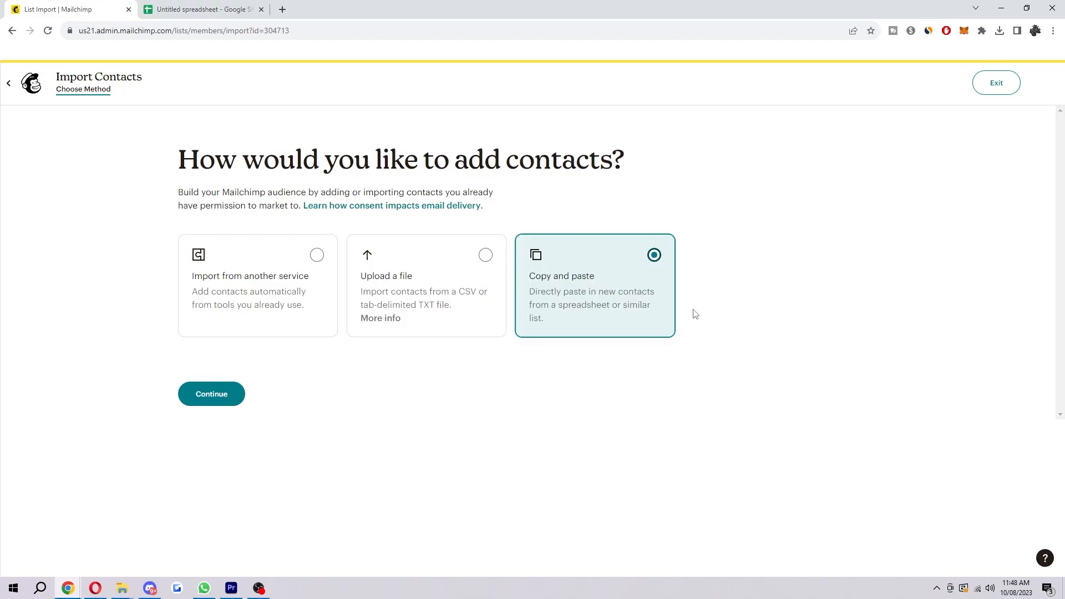
pyautogui.click(442, 273)
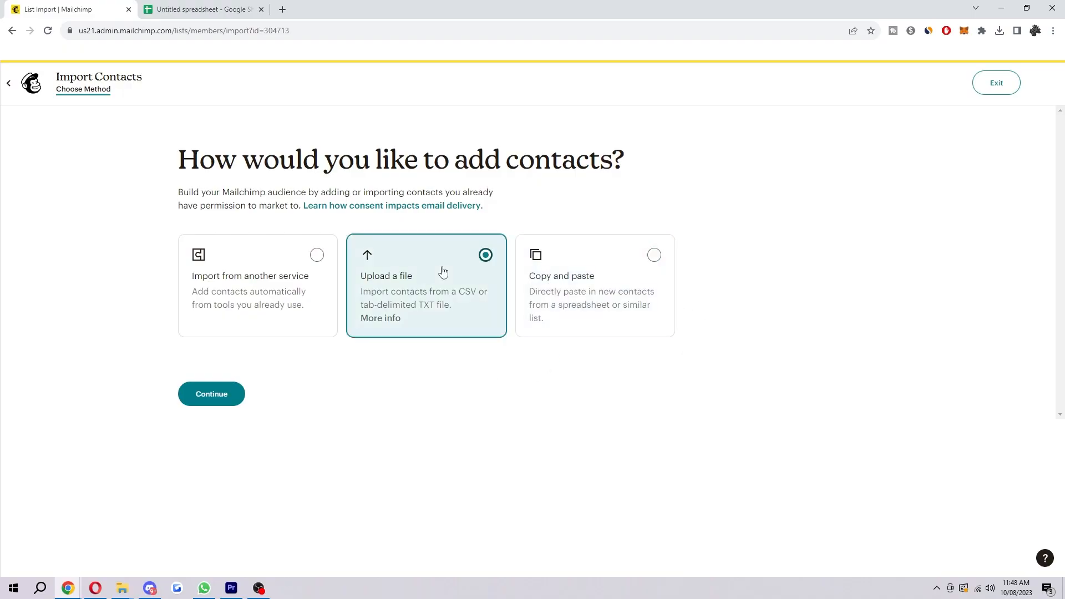
pyautogui.click(202, 400)
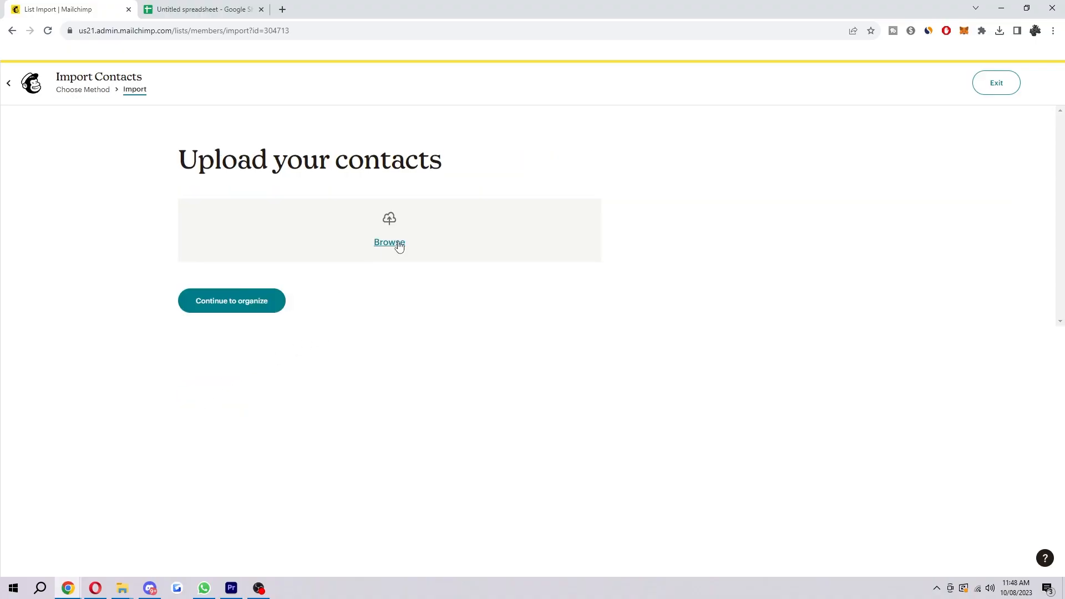
# Step: Check the contact columns in the Google Sheets spreadsheet and upload Untitled spreadsheet - Sheet1.csv to the Mailchimp import
pyautogui.click(205, 10)
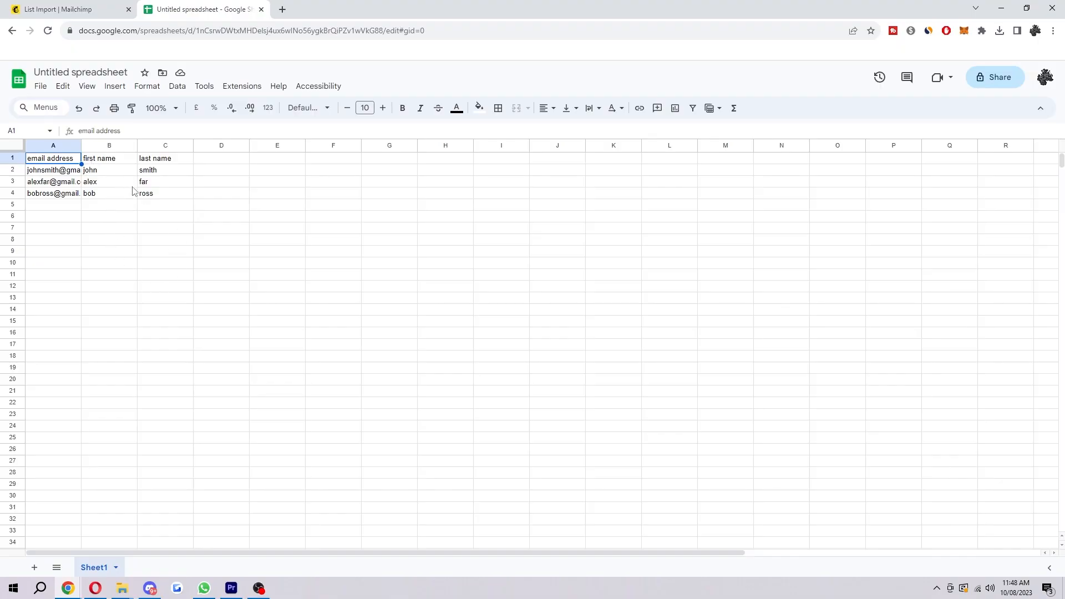
pyautogui.click(78, 10)
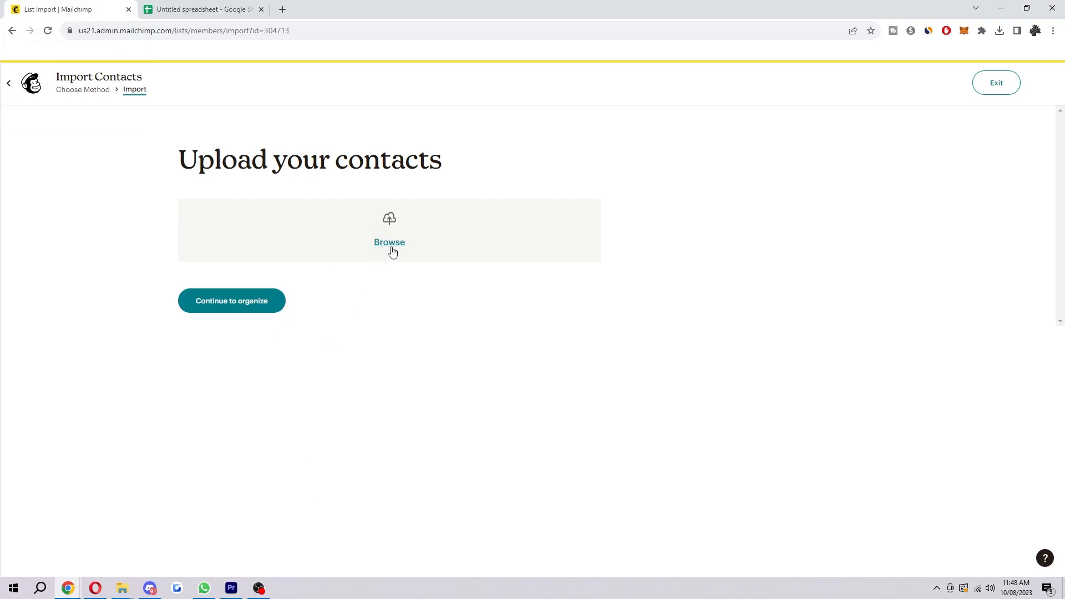
pyautogui.click(390, 243)
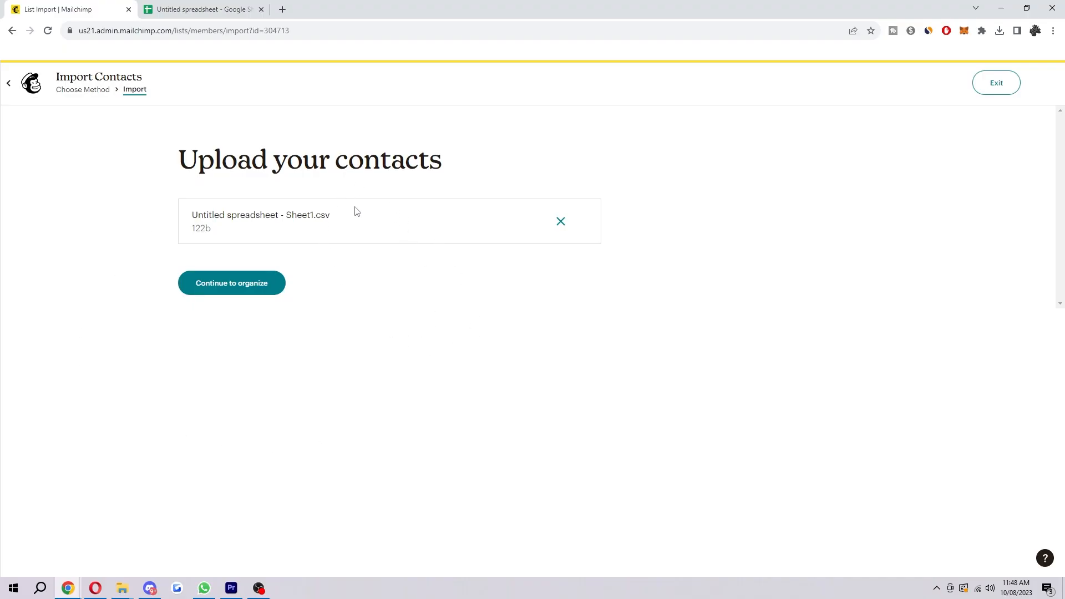
pyautogui.click(282, 289)
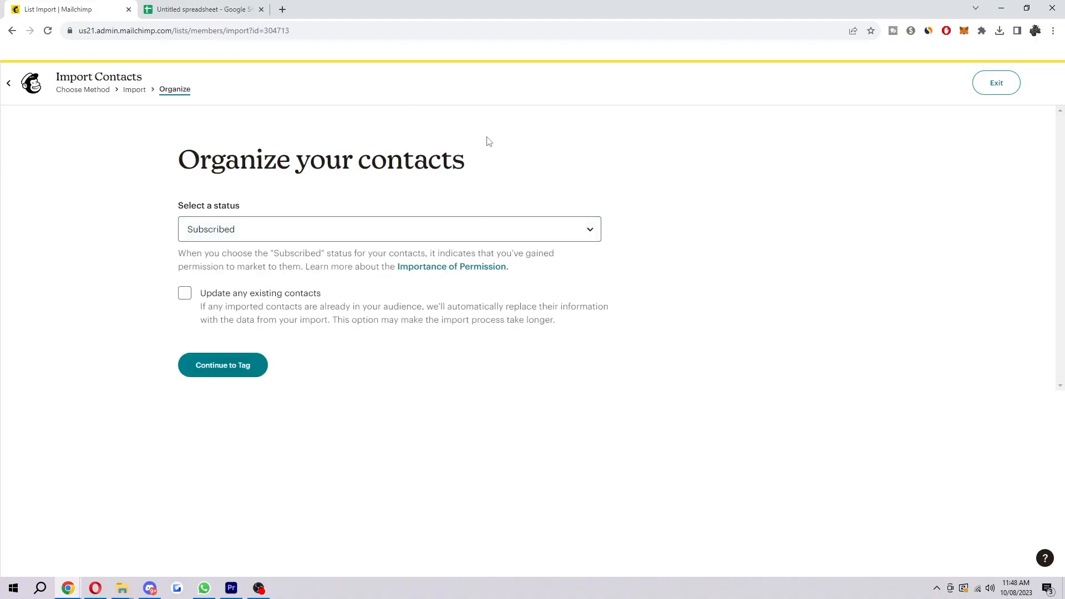
# Step: Try the Subscribed, Unsubscribed and Cleaned statuses for the imported contacts to compare their descriptions
pyautogui.click(278, 238)
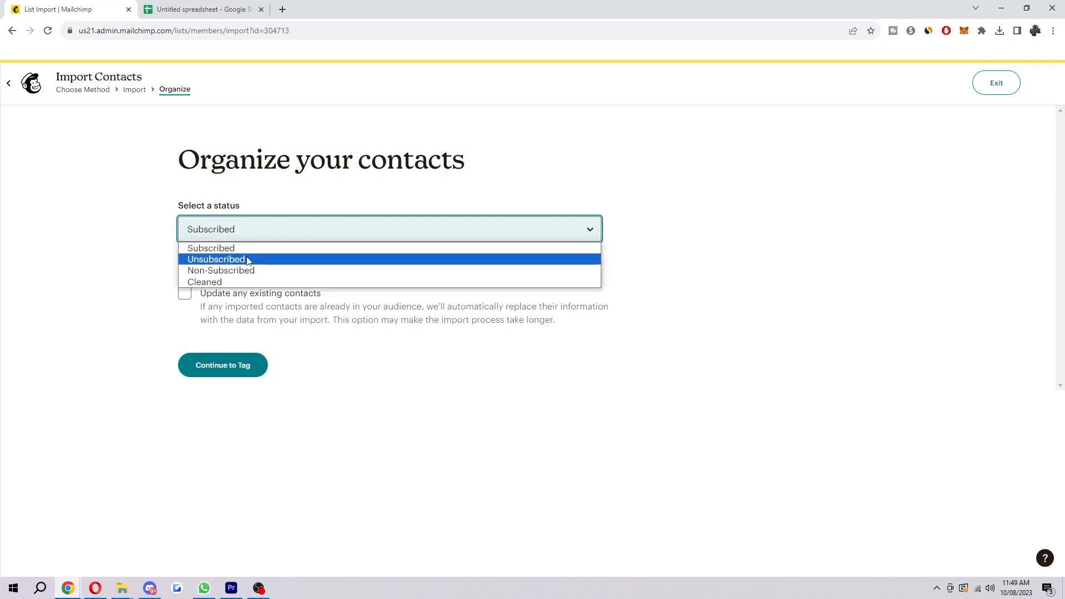
pyautogui.click(252, 249)
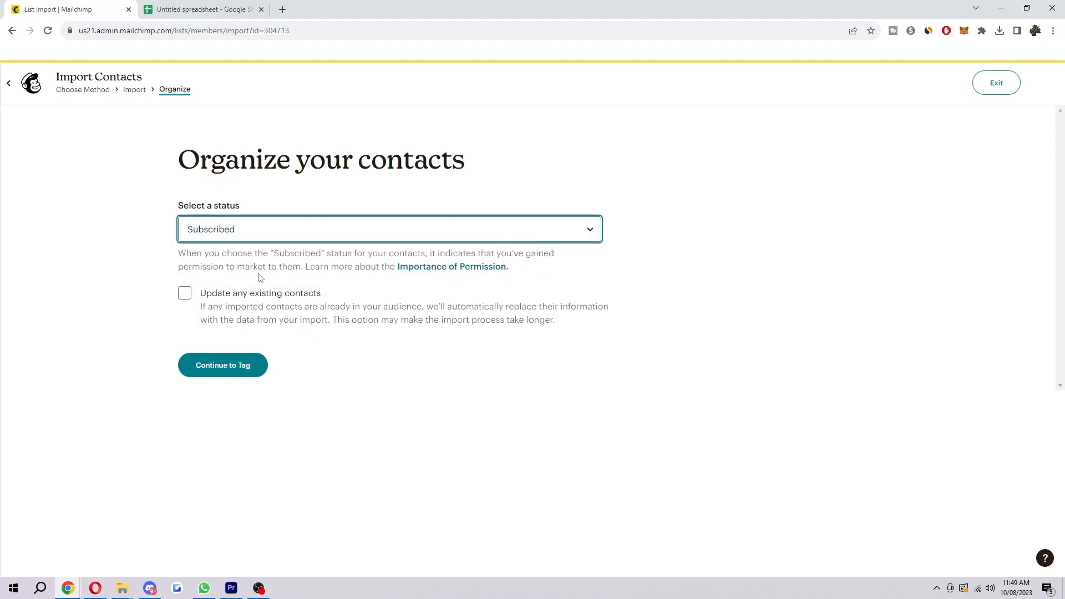
pyautogui.click(330, 232)
pyautogui.click(291, 256)
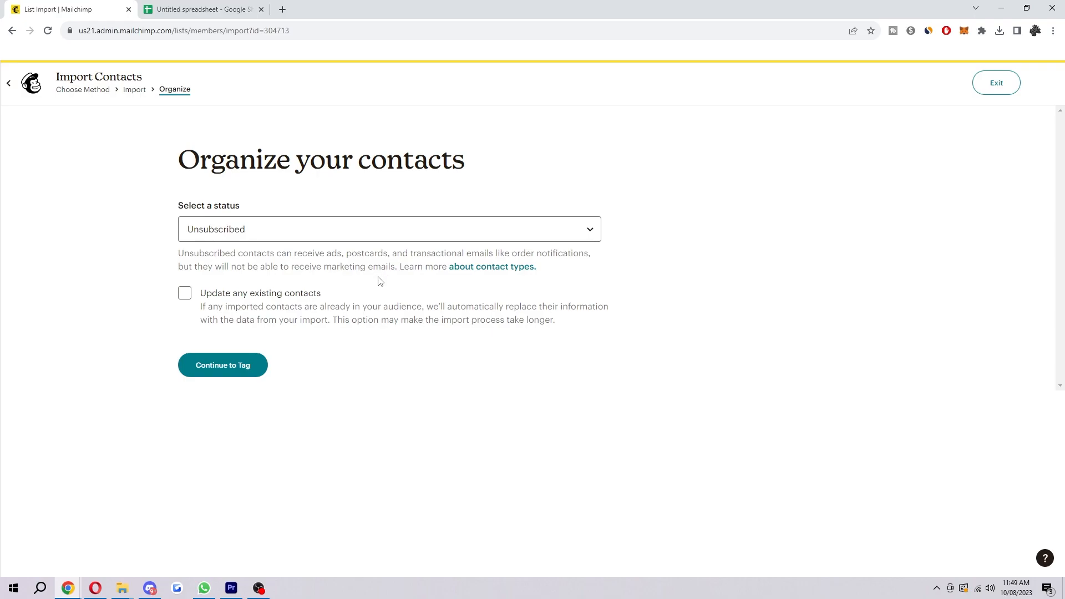
pyautogui.click(302, 235)
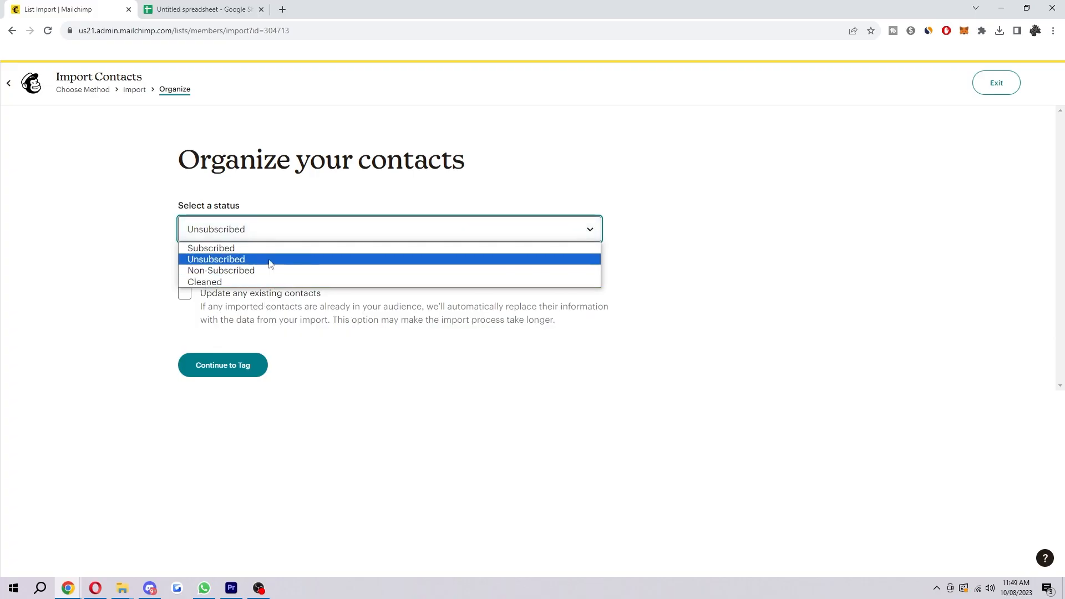
pyautogui.click(256, 282)
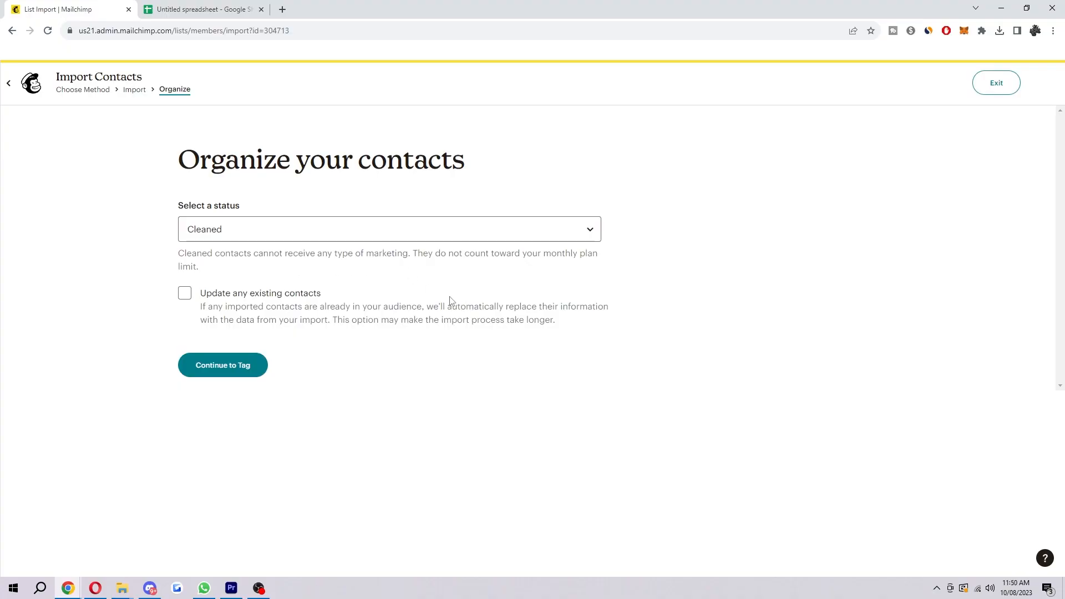
# Step: Set the imported contacts' status to Unsubscribed and continue to tagging
pyautogui.click(344, 233)
pyautogui.click(246, 258)
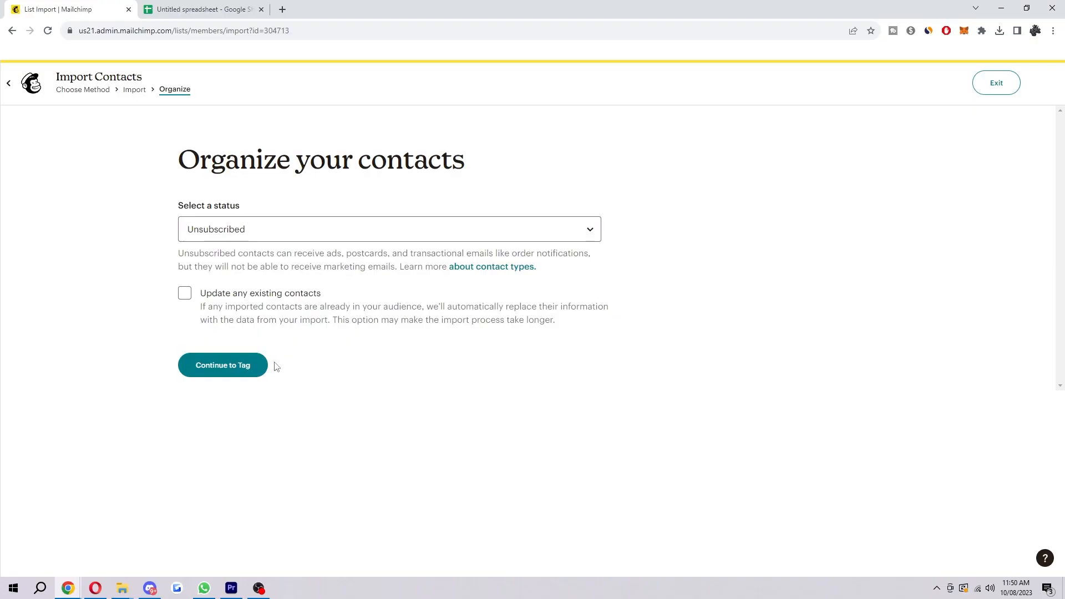
pyautogui.click(255, 365)
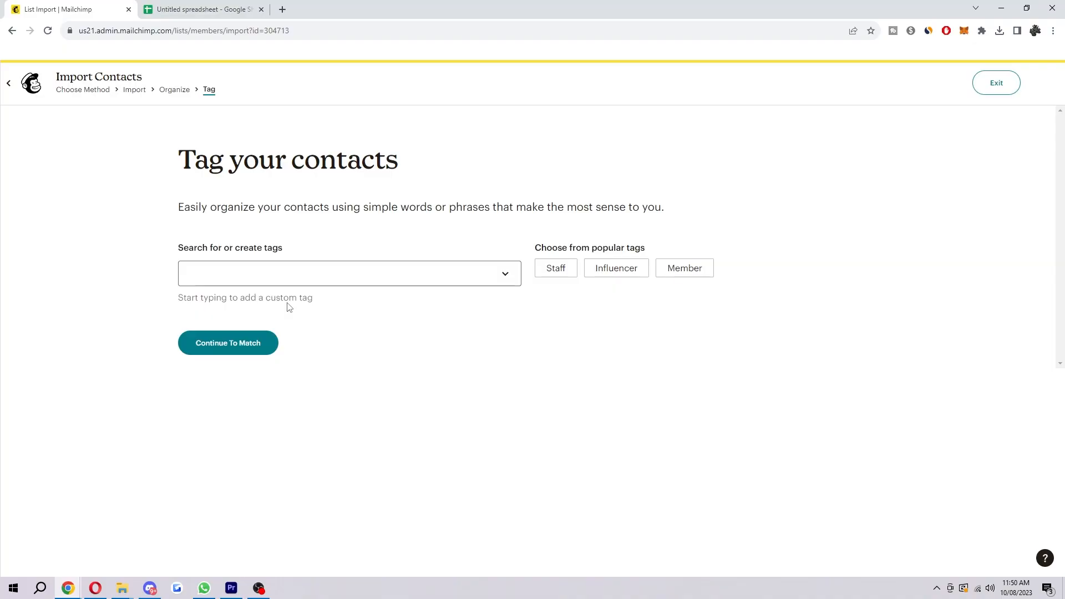
# Step: Tag the imported contacts with the popular tag Staff and continue to column matching
pyautogui.click(567, 268)
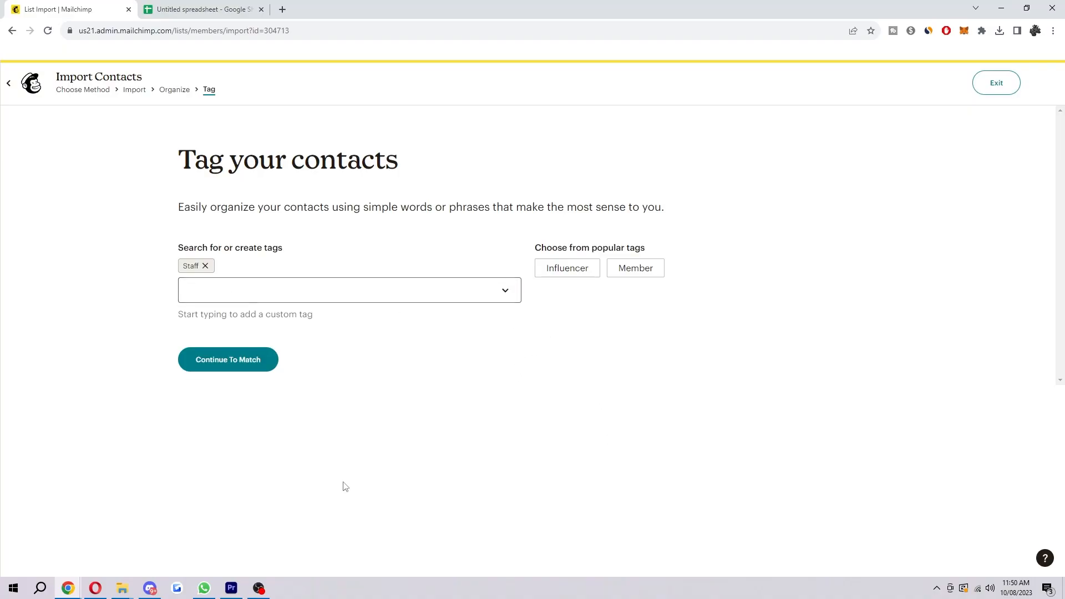
pyautogui.click(301, 281)
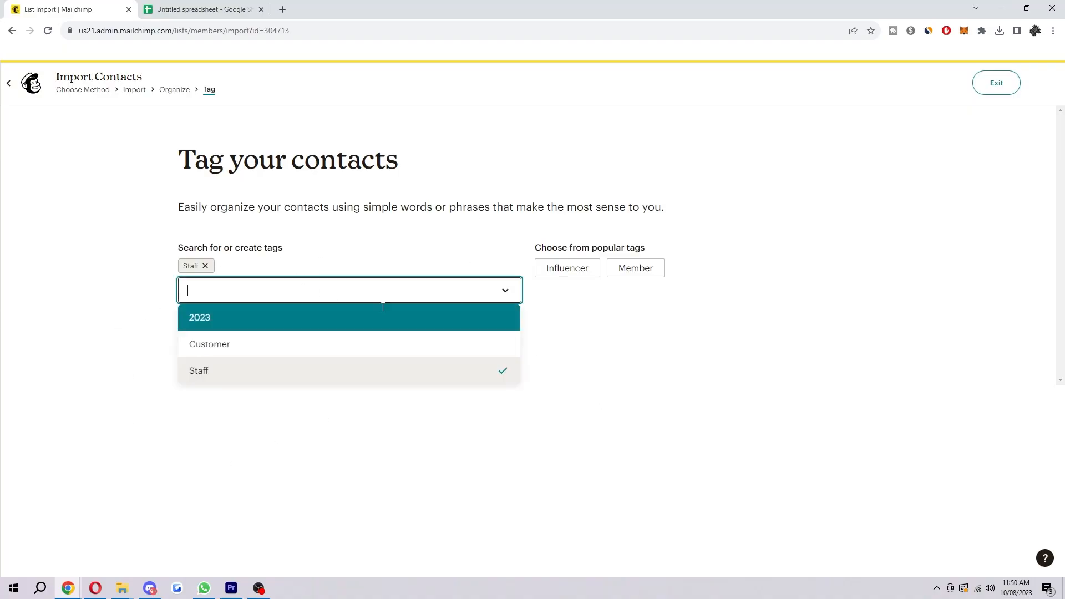
pyautogui.write('s')
pyautogui.press('BackSpace')
pyautogui.click(120, 315)
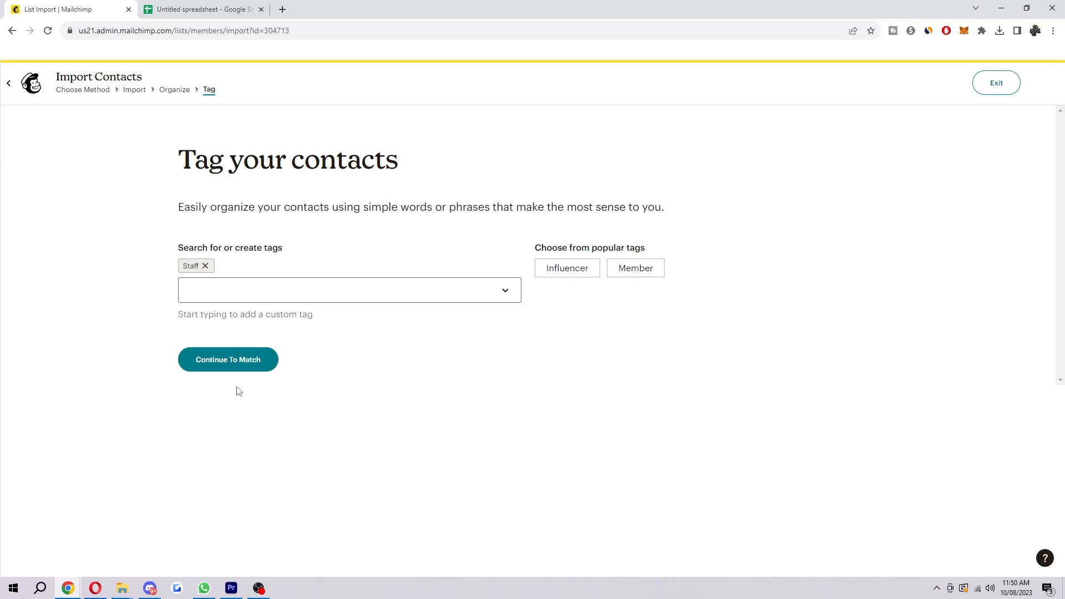
pyautogui.click(259, 356)
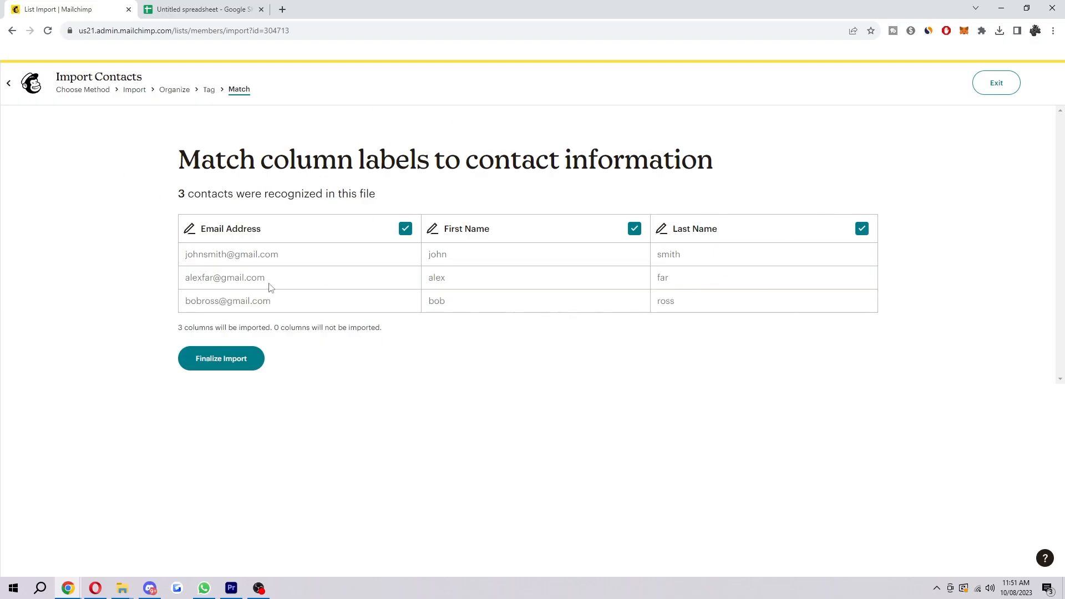
# Step: Finalize and complete the import with the matched email, first name and last name columns, and view the audience's contacts
pyautogui.click(238, 362)
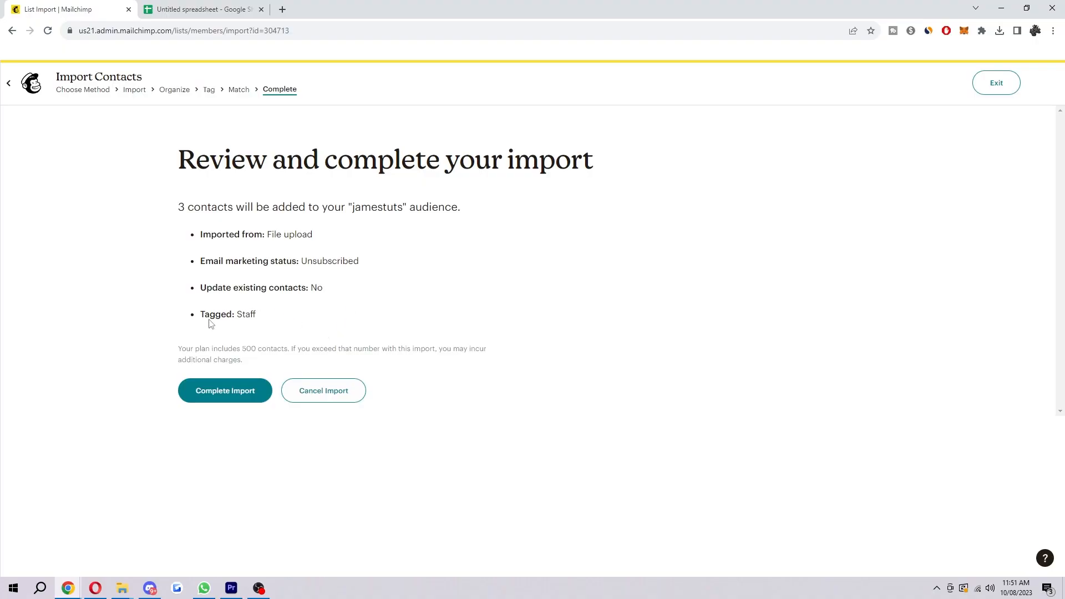
pyautogui.moveTo(210, 319); pyautogui.dragTo(251, 319)
pyautogui.click(300, 334)
pyautogui.click(254, 388)
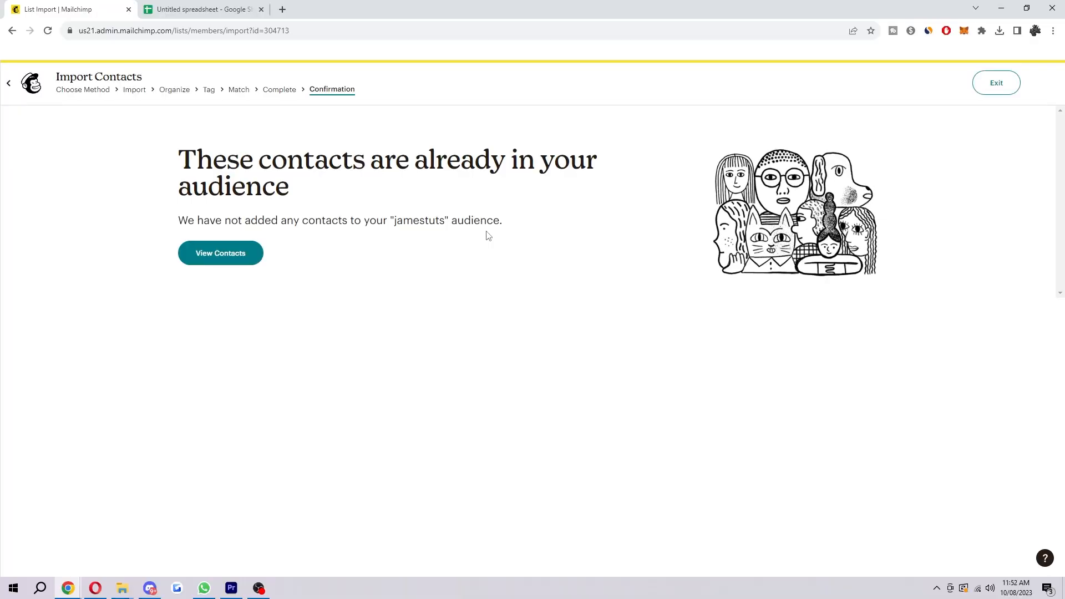
pyautogui.click(233, 253)
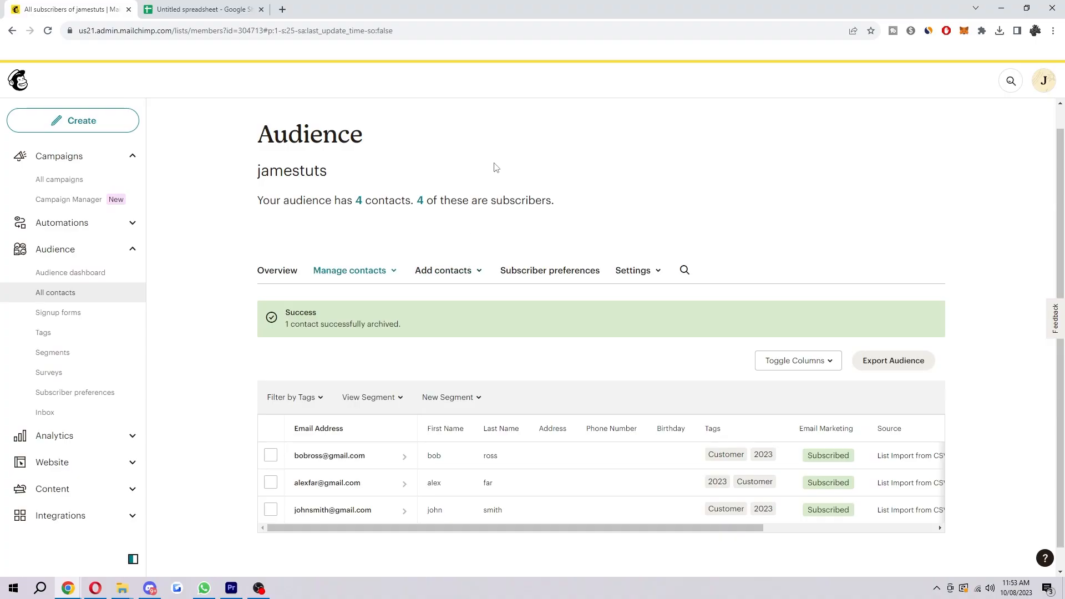
pyautogui.scroll(-1, 710, 277)
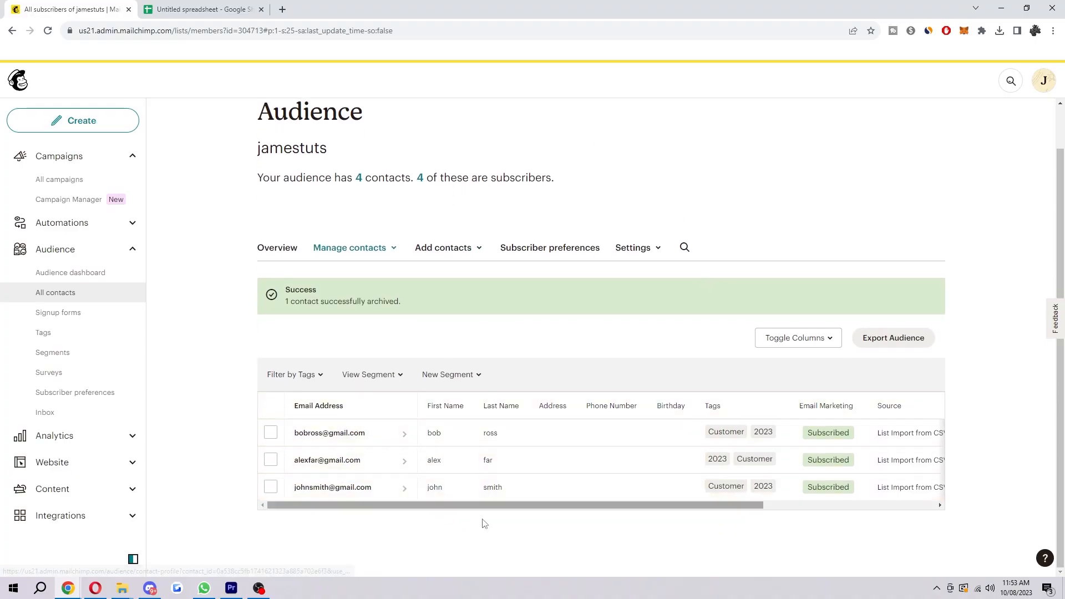